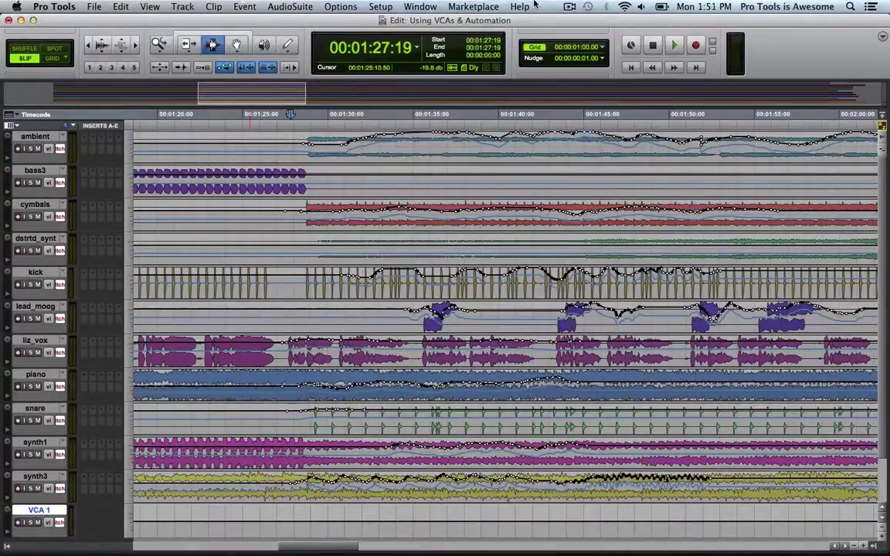
# Start session playback and switch to the Mix window showing all strips and the VCA 1 master.
pyautogui.press('space')
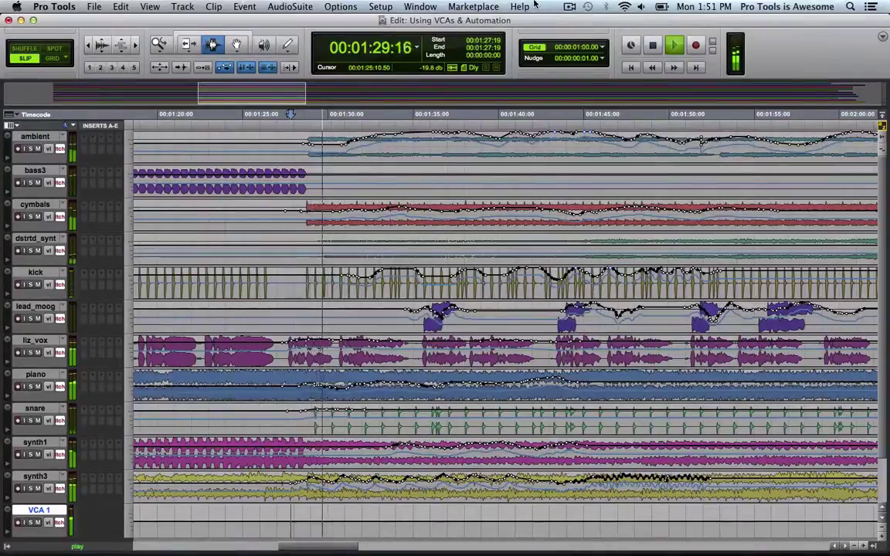
pyautogui.press('super+equal')
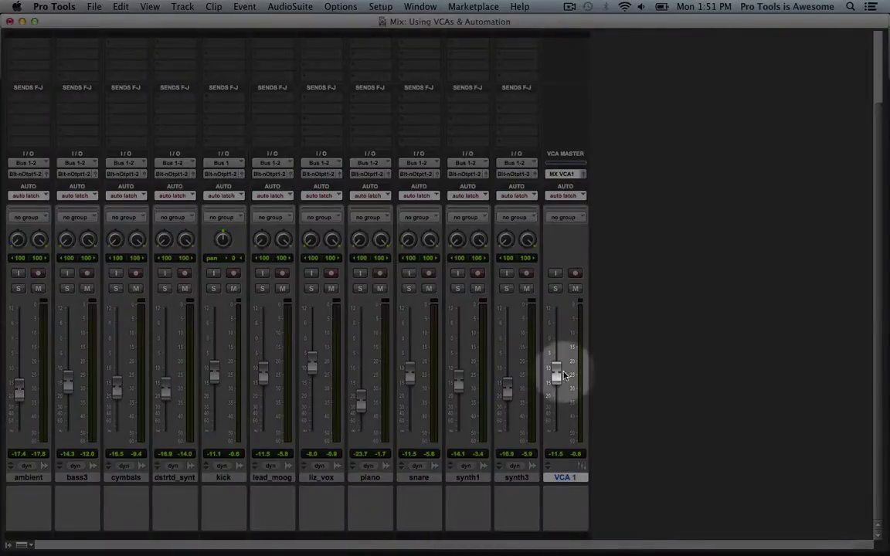
# During playback, ride the VCA 1 fader up to about -2.2 dB, then down to -16.0 dB.
pyautogui.moveTo(560, 371)
pyautogui.mouseDown()
pyautogui.moveTo(558, 339)
pyautogui.moveTo(566, 364)
pyautogui.mouseUp()
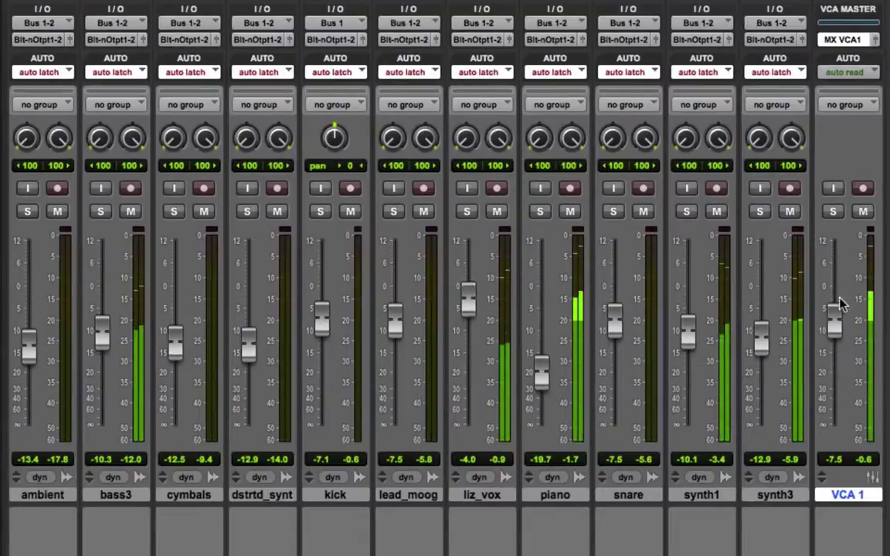
pyautogui.moveTo(836, 305); pyautogui.dragTo(844, 372)
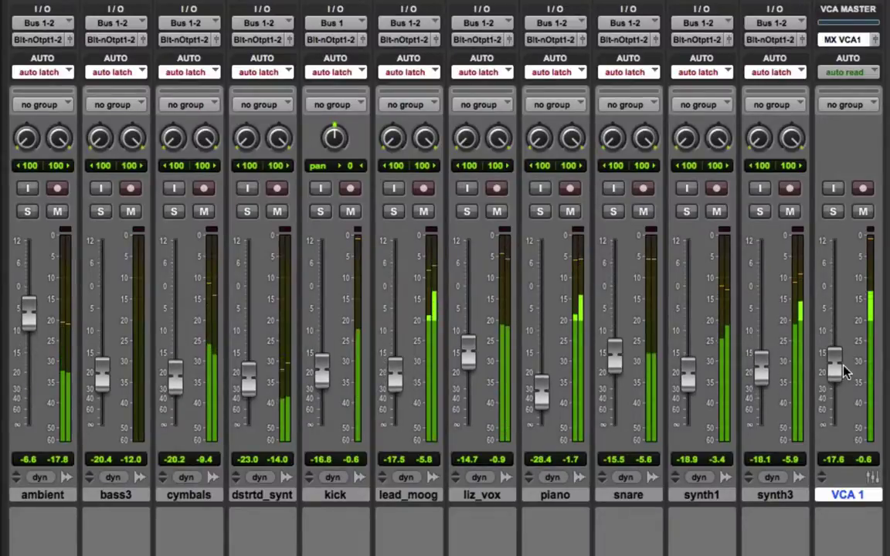
pyautogui.moveTo(845, 372); pyautogui.dragTo(850, 305)
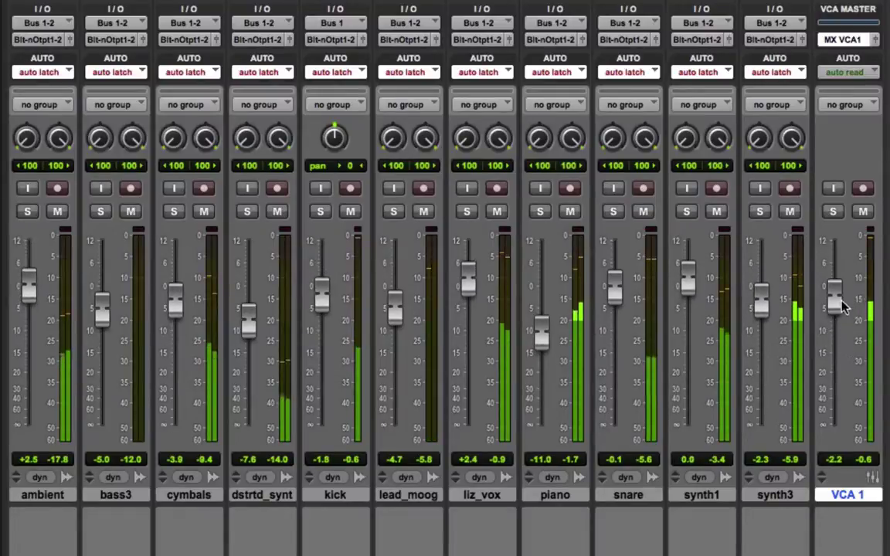
pyautogui.moveTo(837, 303); pyautogui.dragTo(844, 369)
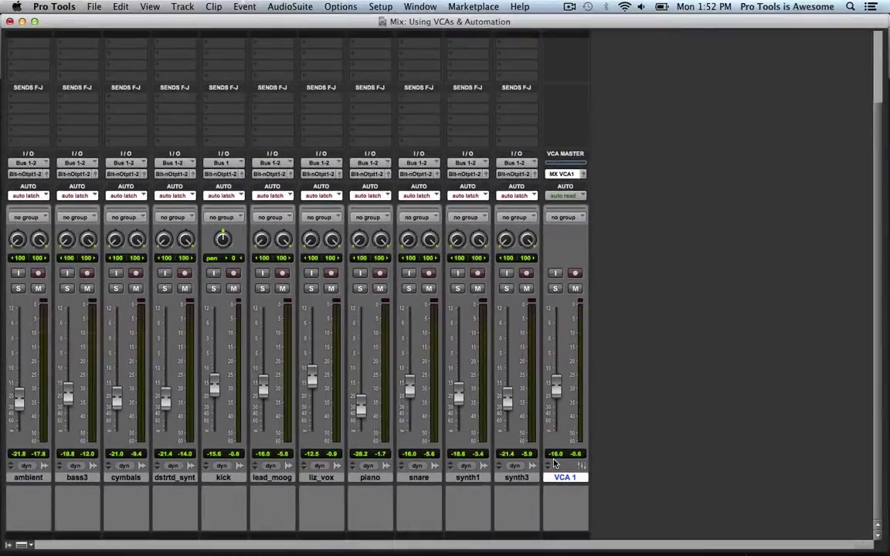
# Return to the Edit window and toggle the Composite Playlist automation display off and back on.
pyautogui.press('super+equal')
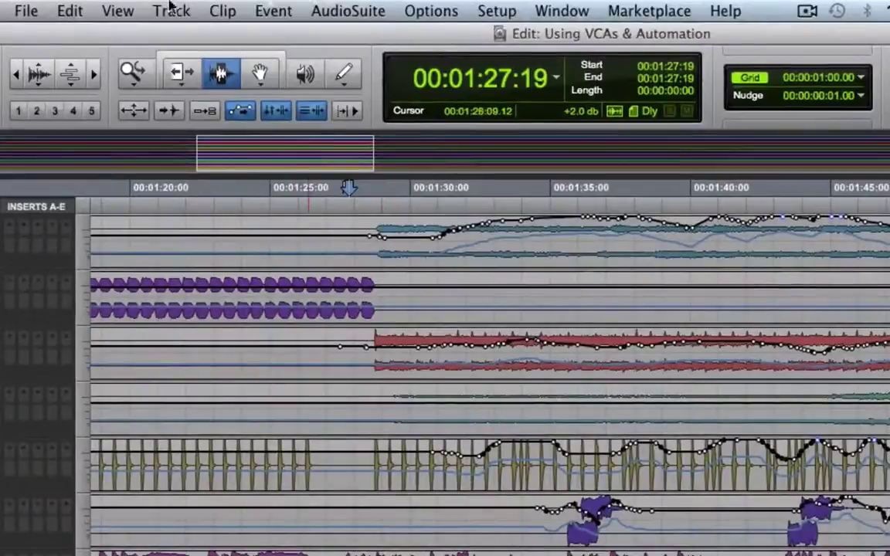
pyautogui.click(118, 9)
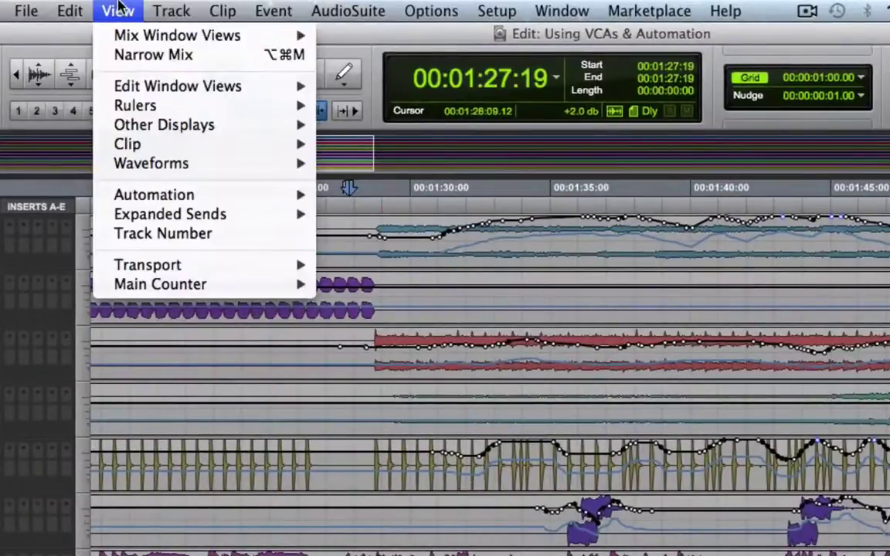
pyautogui.moveTo(130, 196)
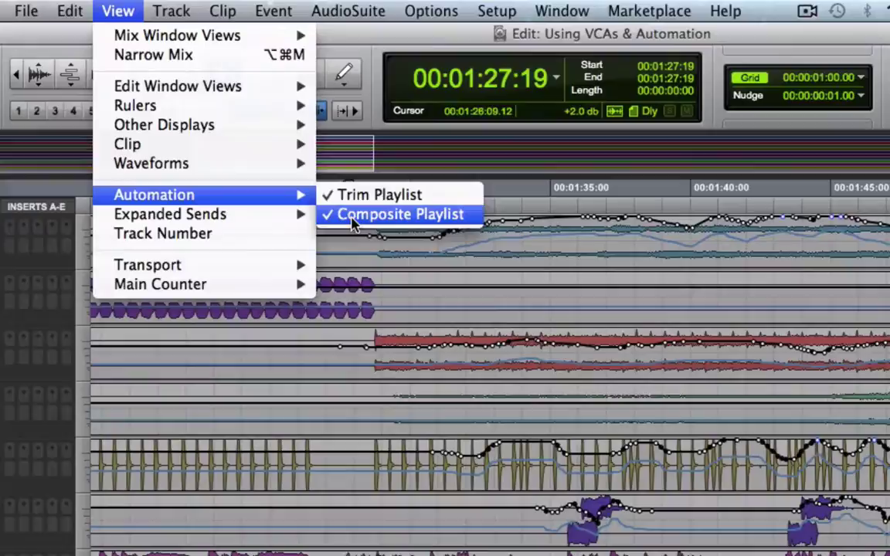
pyautogui.click(351, 216)
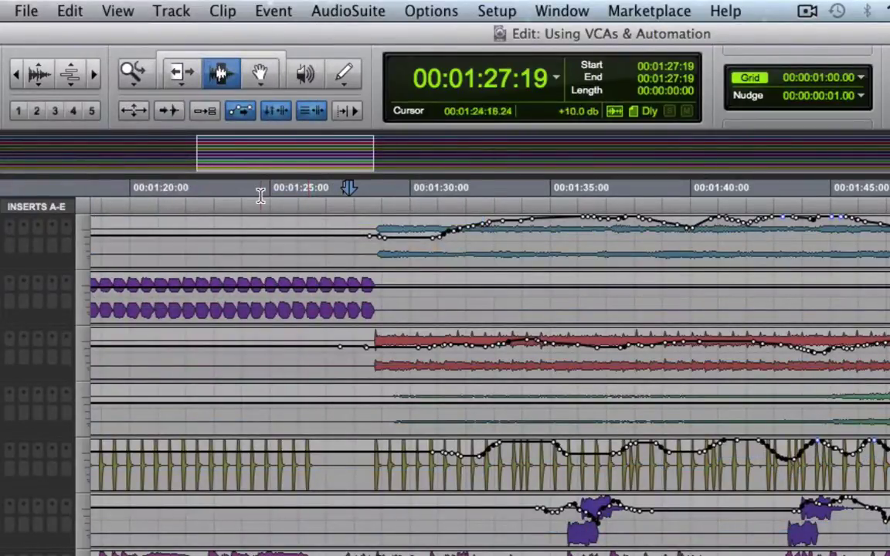
pyautogui.click(119, 11)
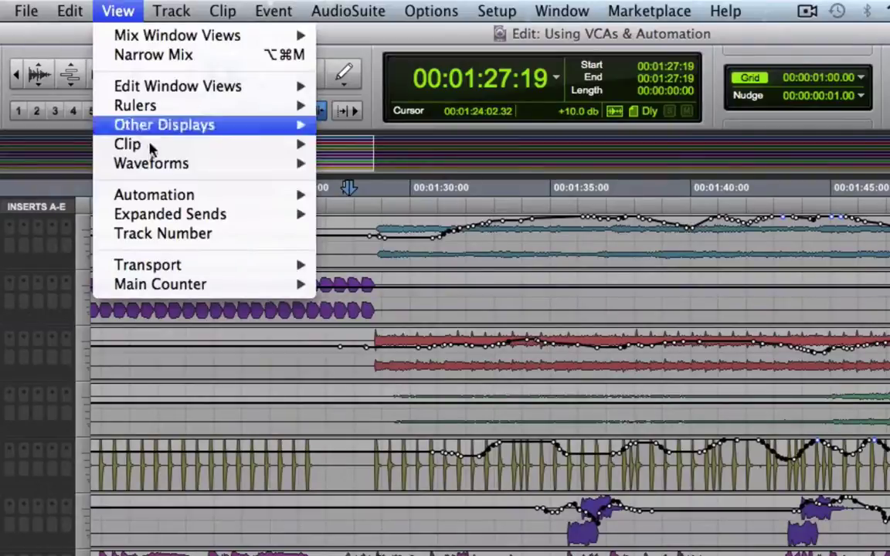
pyautogui.moveTo(170, 202)
pyautogui.click(348, 216)
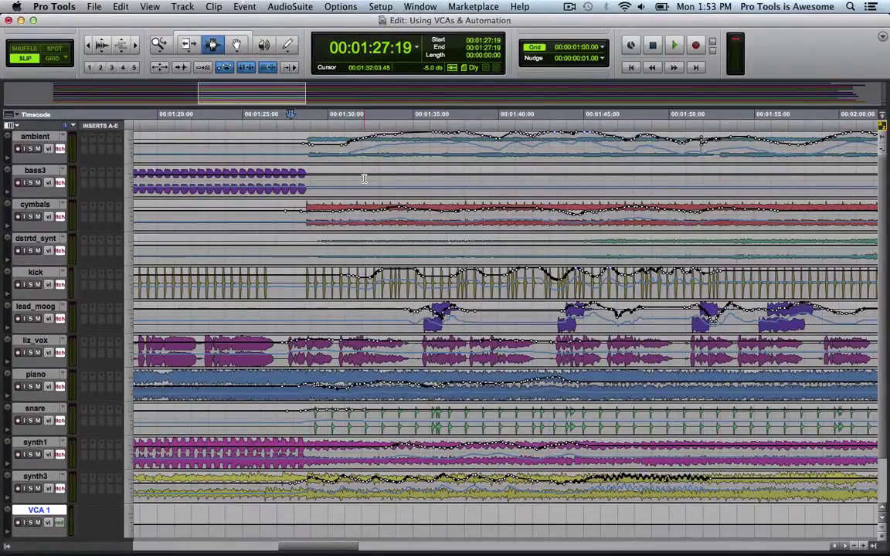
# Set VCA 1 to Auto Latch and record a fader dip during playback, viewed in Edit.
pyautogui.press('super+equal')
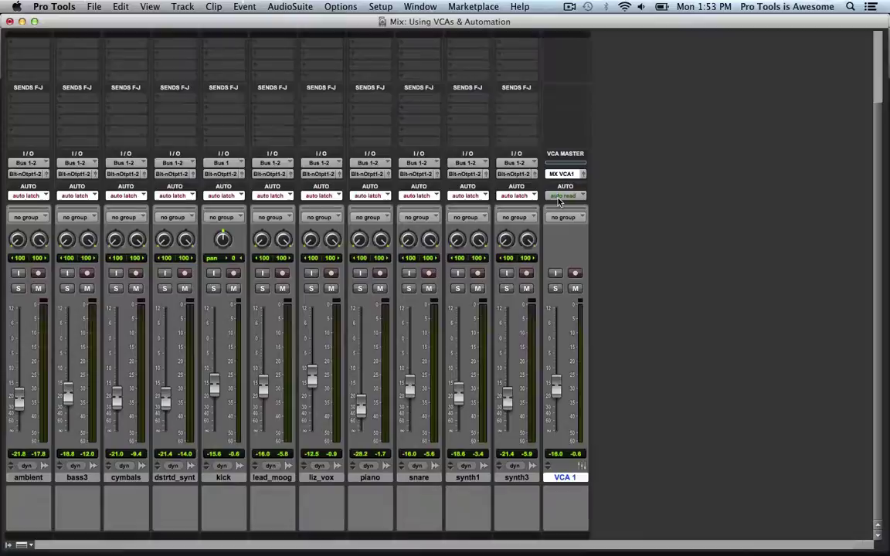
pyautogui.click(563, 196)
pyautogui.click(589, 218)
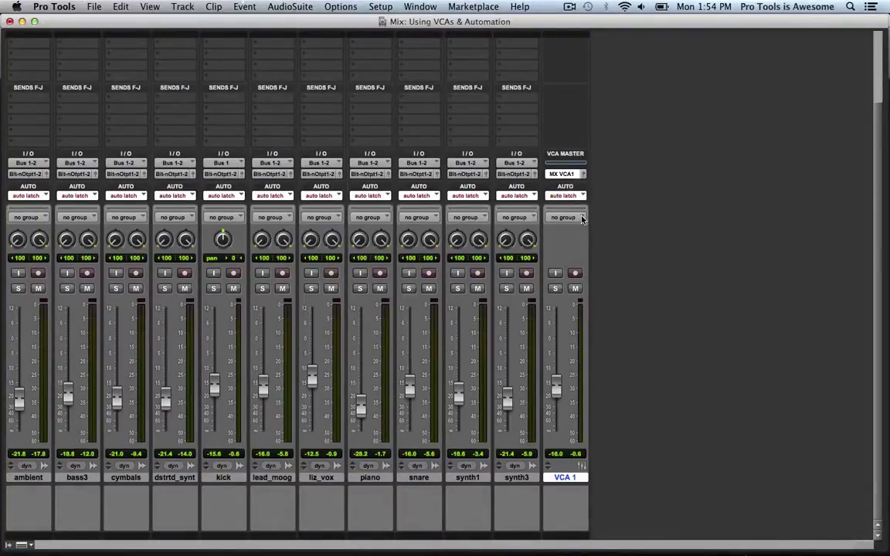
pyautogui.press('space')
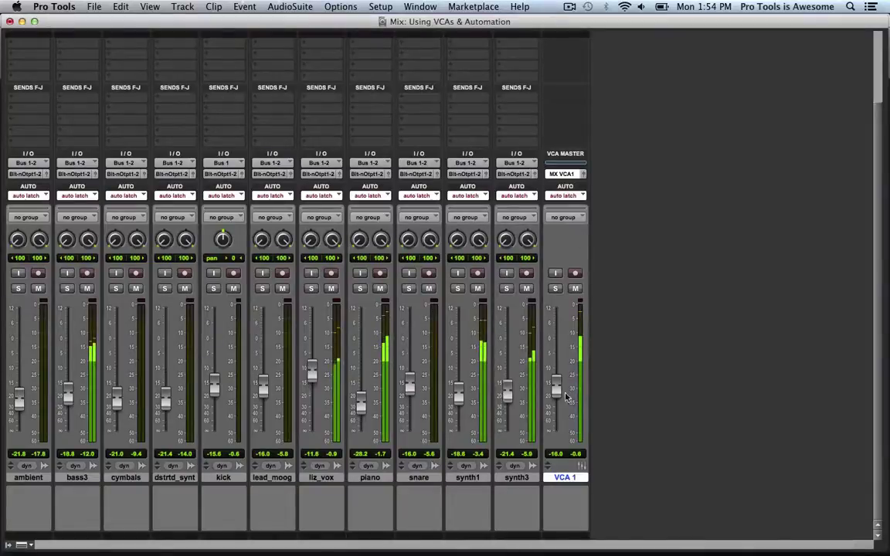
pyautogui.moveTo(557, 386)
pyautogui.mouseDown()
pyautogui.moveTo(556, 358)
pyautogui.moveTo(560, 411)
pyautogui.moveTo(553, 363)
pyautogui.moveTo(561, 398)
pyautogui.mouseUp()
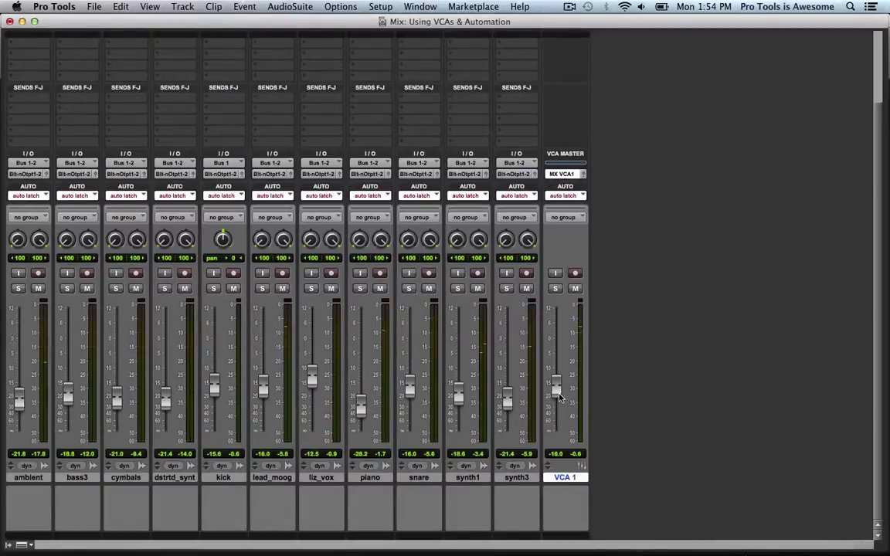
pyautogui.press('super+equal')
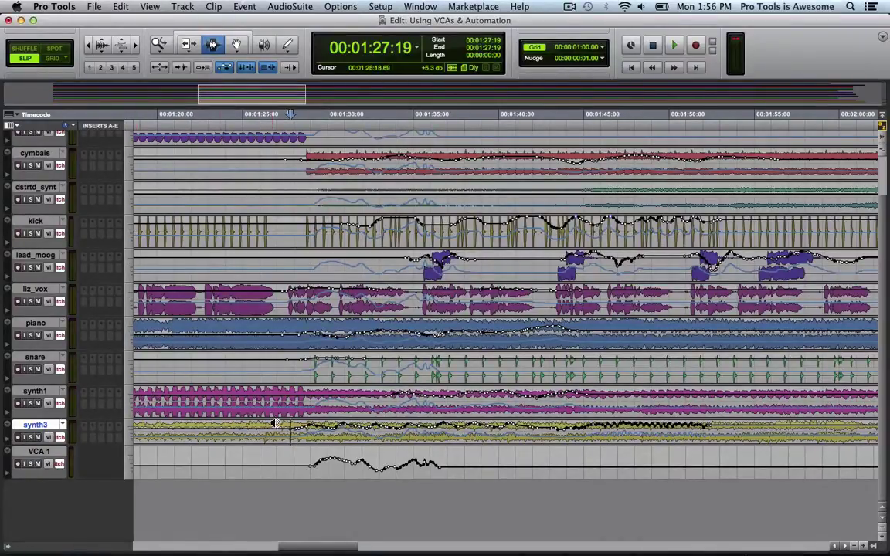
# Enlarge the synth3 track and float its output window (-21.4, auto latch) beside the Edit view.
pyautogui.hotkey('ctrl', 'Up')
pyautogui.hotkey('ctrl', 'Up')
pyautogui.hotkey('ctrl', 'Up')
pyautogui.scroll(-1, 272, 426)
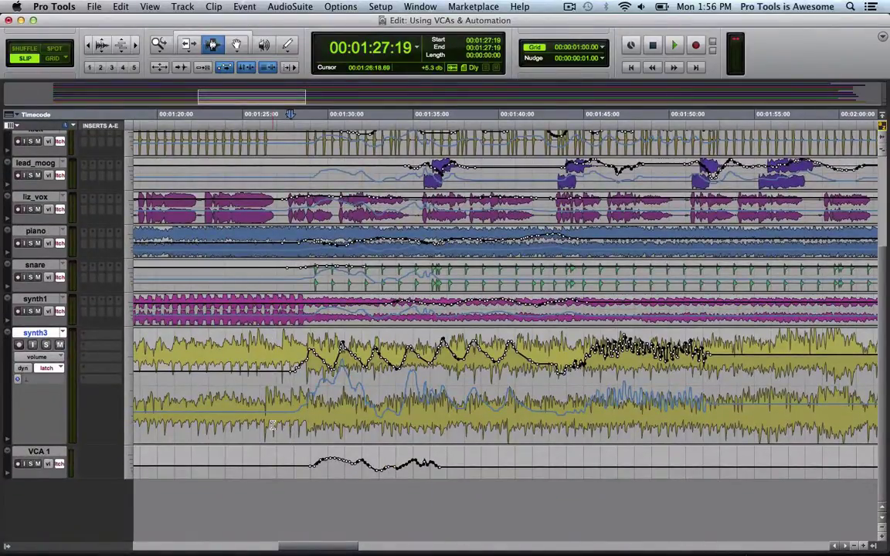
pyautogui.press('super+equal')
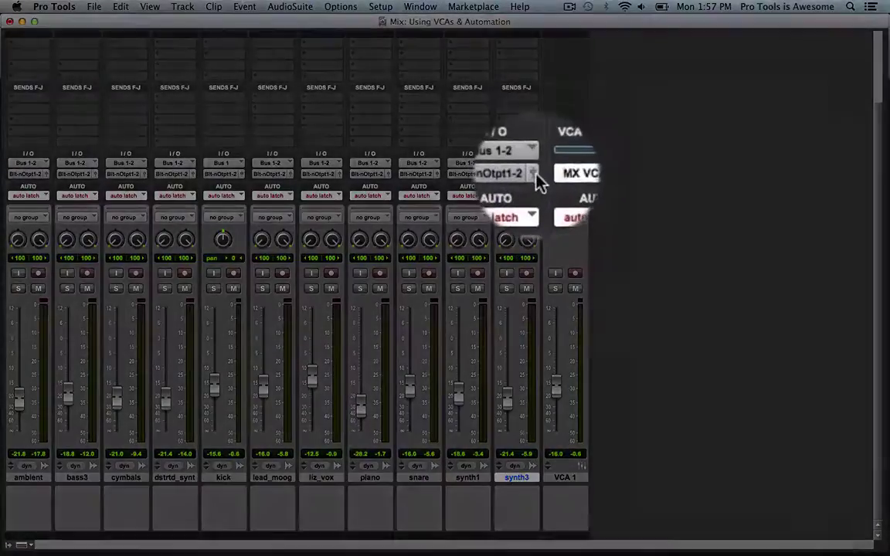
pyautogui.click(533, 175)
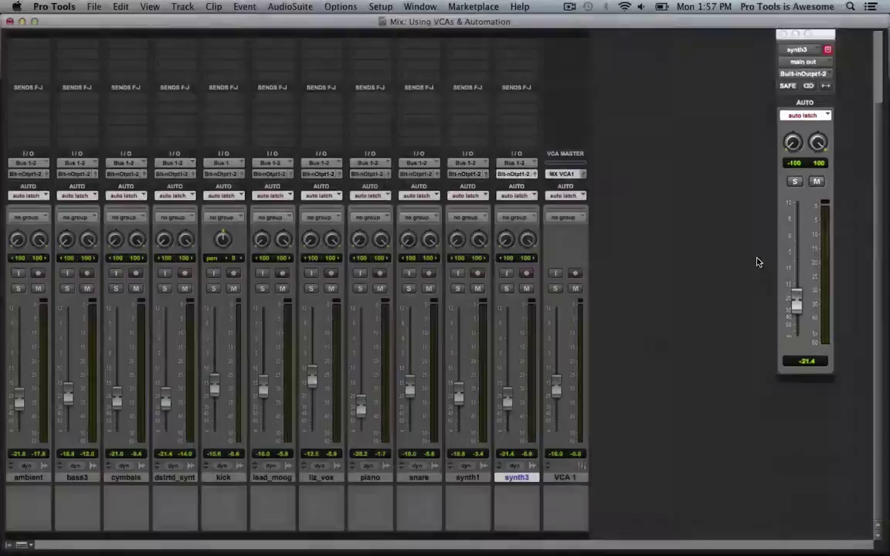
pyautogui.press('super+equal')
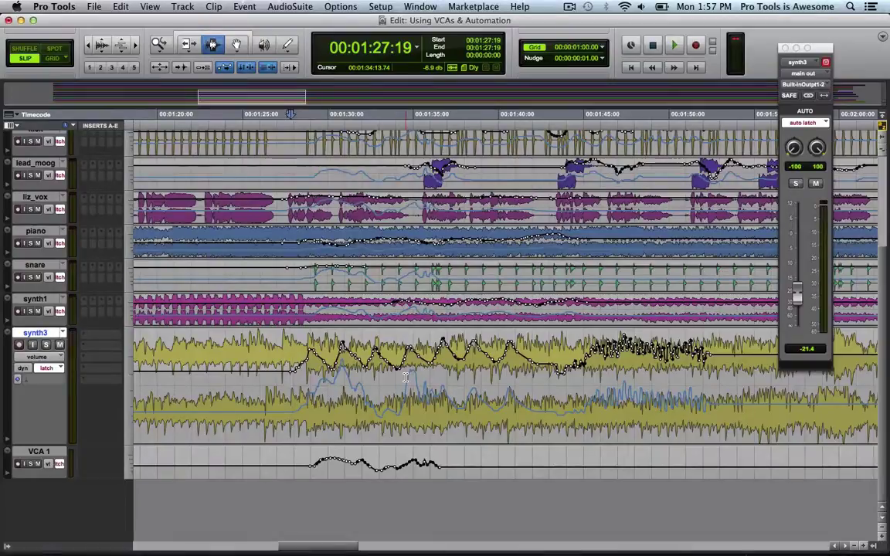
pyautogui.press('space')
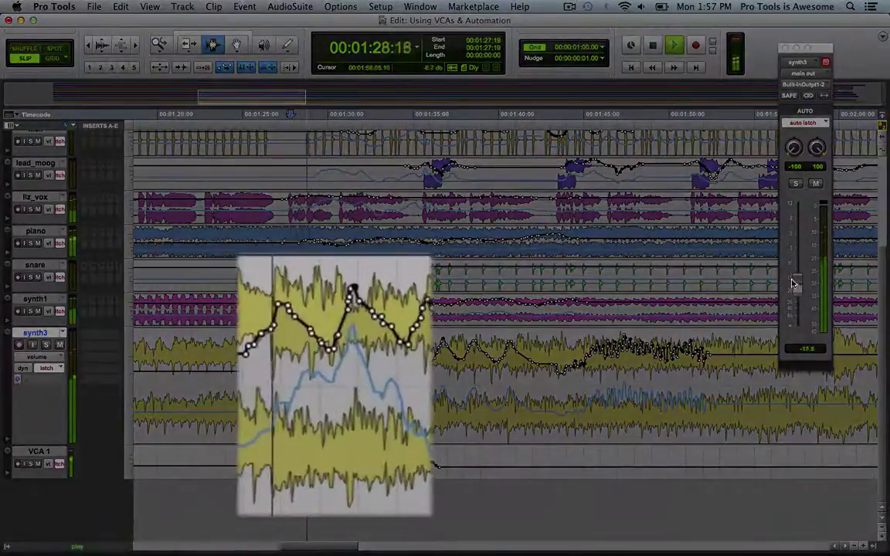
pyautogui.moveTo(794, 284)
pyautogui.mouseDown()
pyautogui.moveTo(796, 292)
pyautogui.moveTo(801, 280)
pyautogui.moveTo(801, 288)
pyautogui.mouseUp()
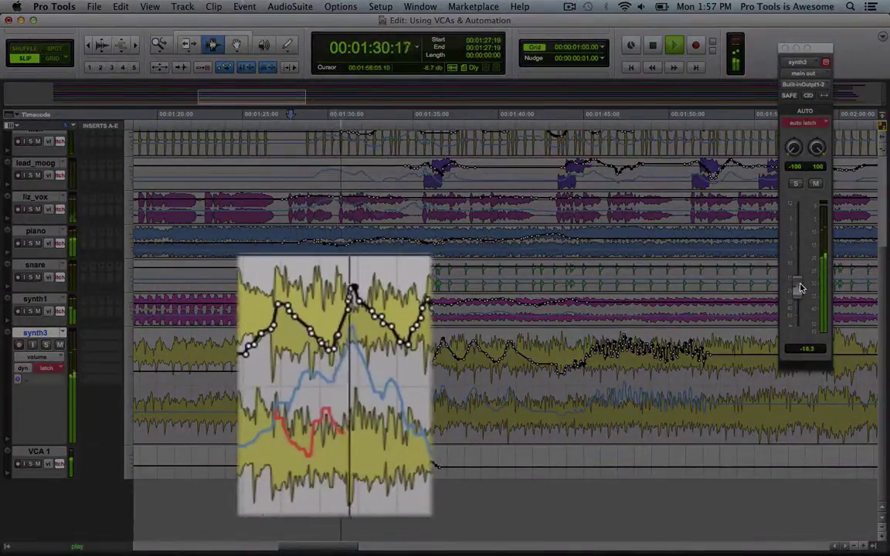
pyautogui.press('space')
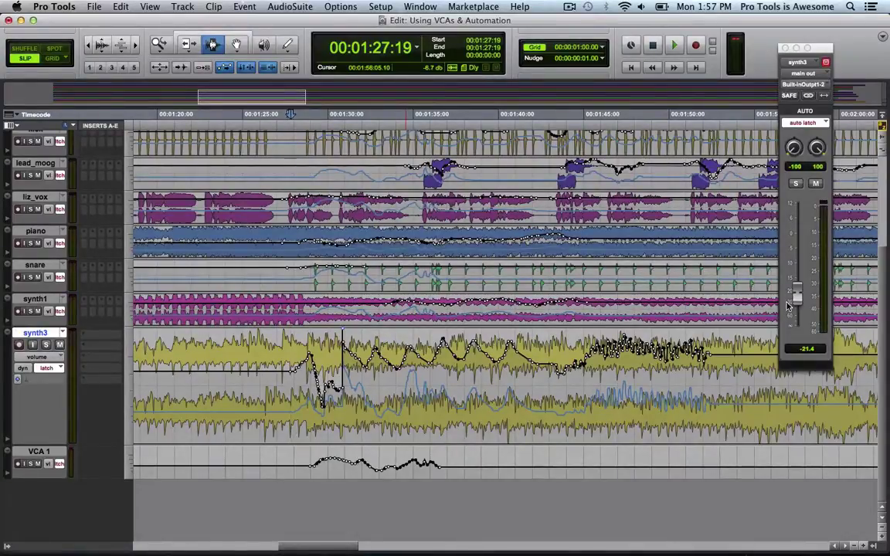
pyautogui.press('super+z')
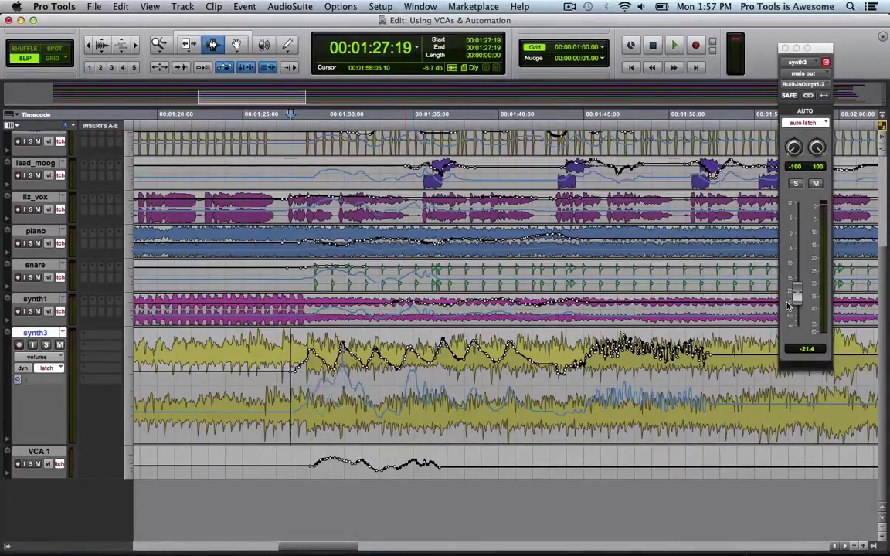
# Select all VCA 1 automation and apply Track > Coalesce VCA Master Automation.
pyautogui.click(361, 472)
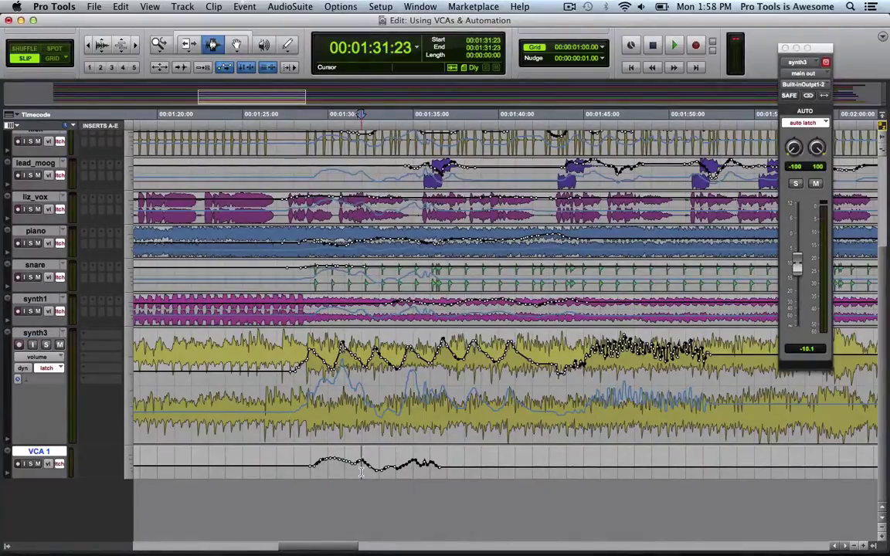
pyautogui.hotkey('shift', 'Return')
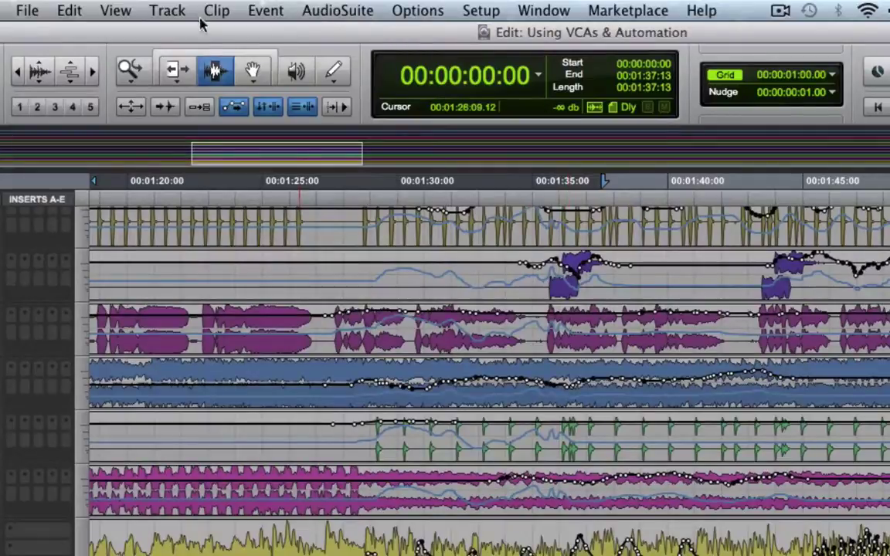
pyautogui.click(174, 10)
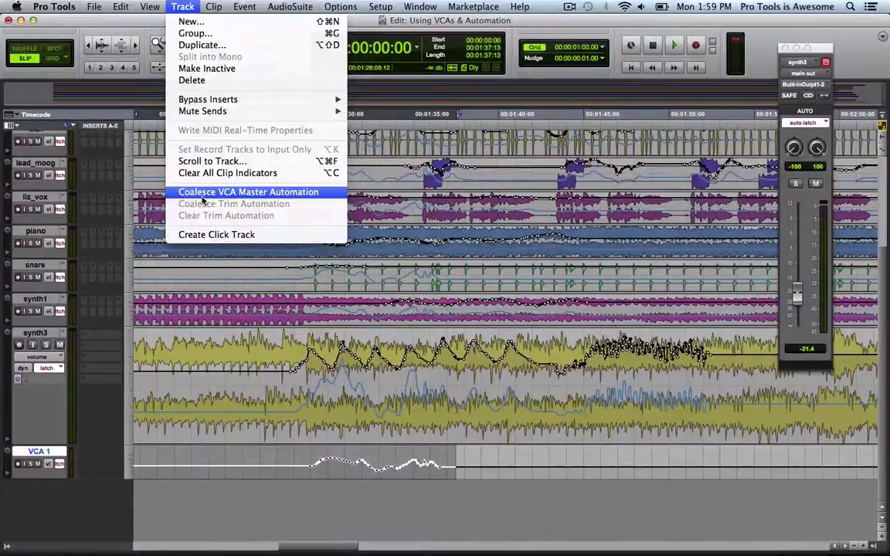
pyautogui.click(200, 308)
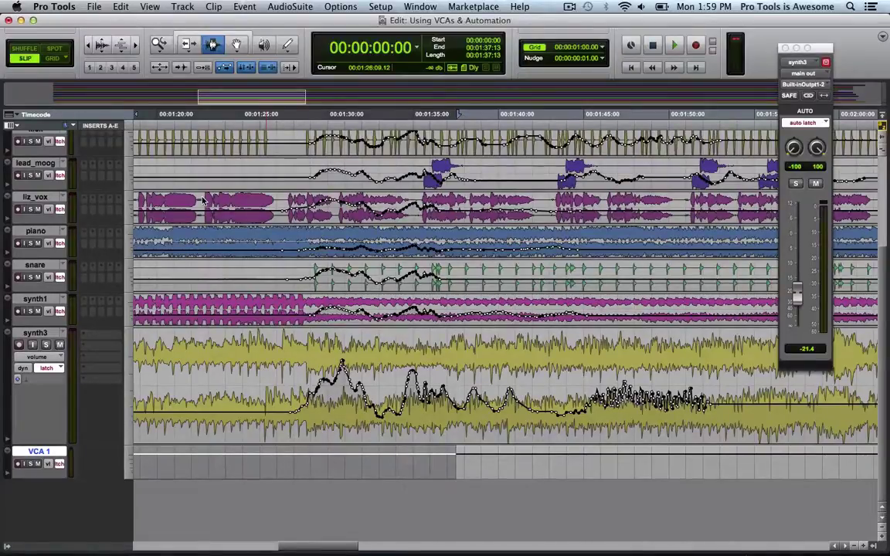
# From 01:28:18, ride the synth3 fader in latch during playback, leaving its output at -17.1.
pyautogui.click(307, 381)
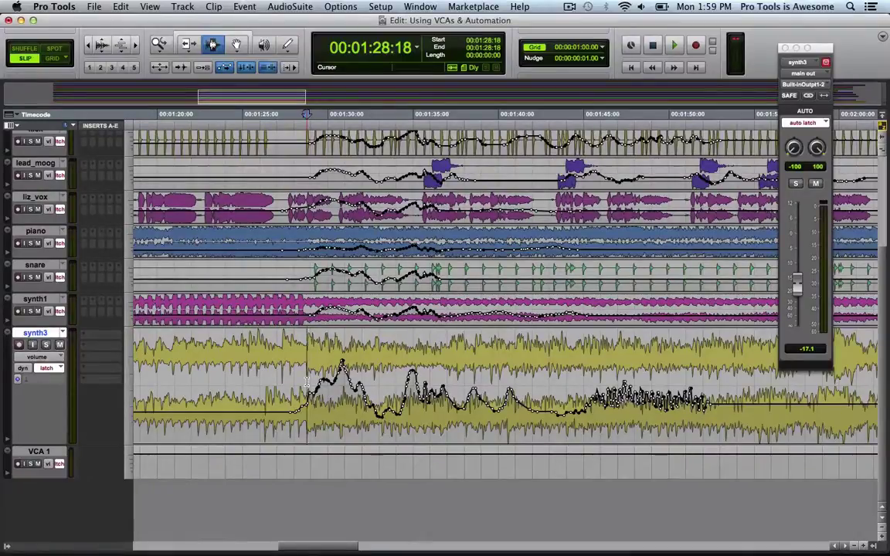
pyautogui.press('space')
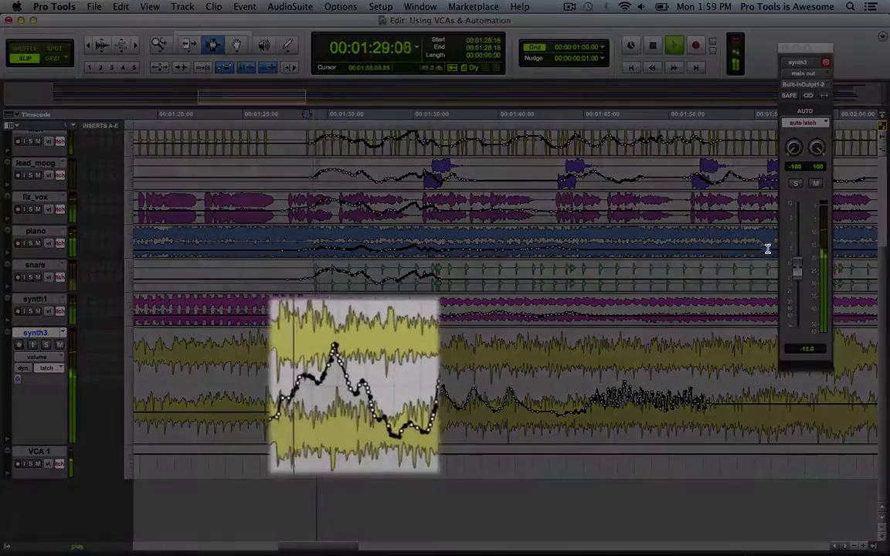
pyautogui.moveTo(797, 286)
pyautogui.mouseDown()
pyautogui.moveTo(799, 261)
pyautogui.moveTo(793, 289)
pyautogui.moveTo(795, 258)
pyautogui.moveTo(789, 291)
pyautogui.mouseUp()
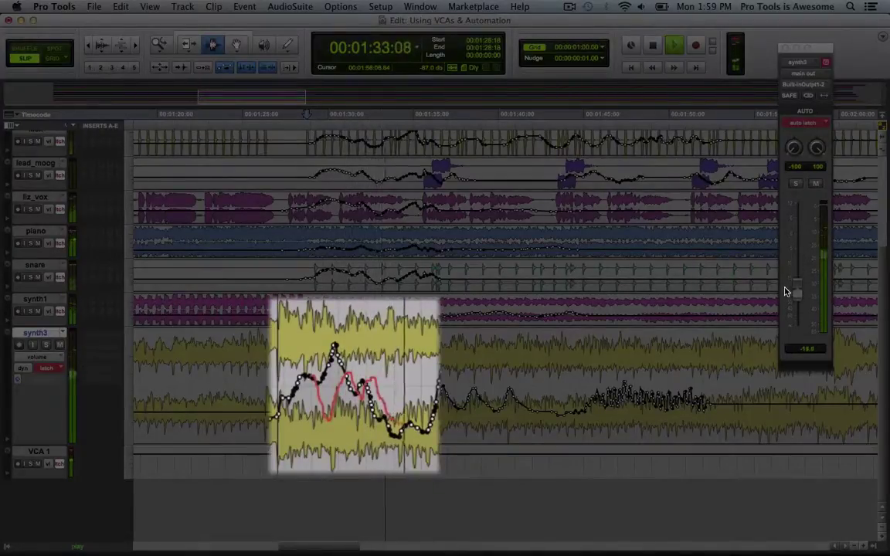
pyautogui.press('space')
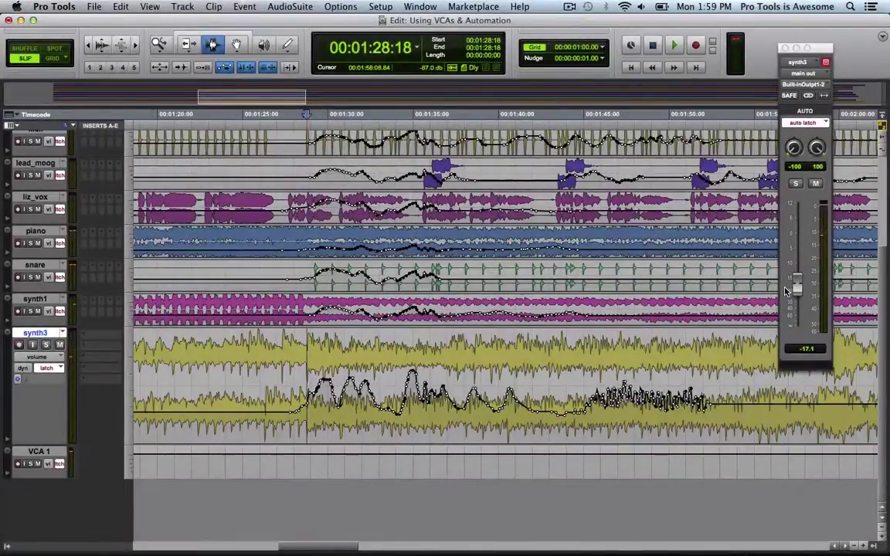